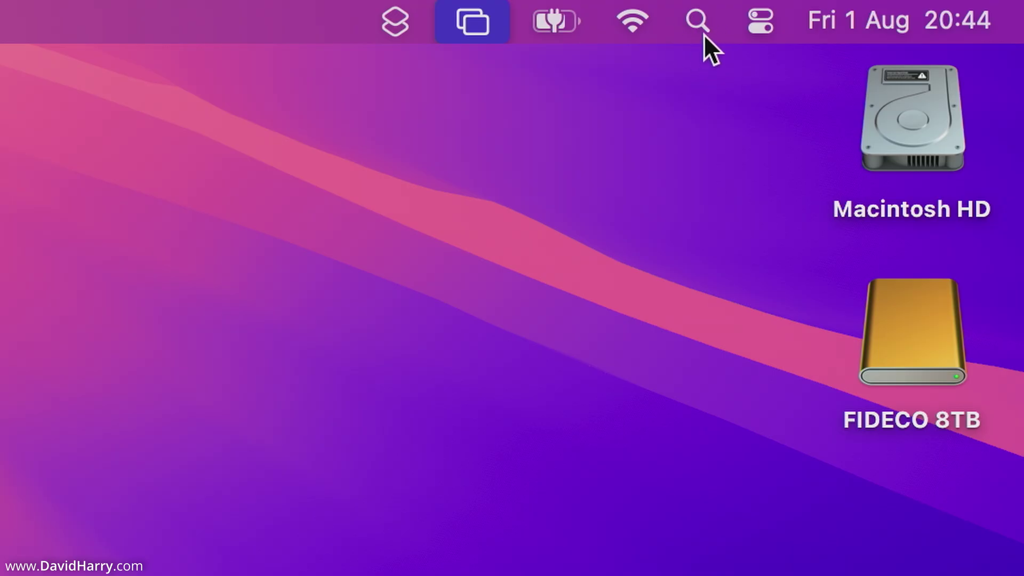
# Step: Find and open Disk Utility through Spotlight, and make sure its sidebar is set to show all devices
pyautogui.click(695, 21)
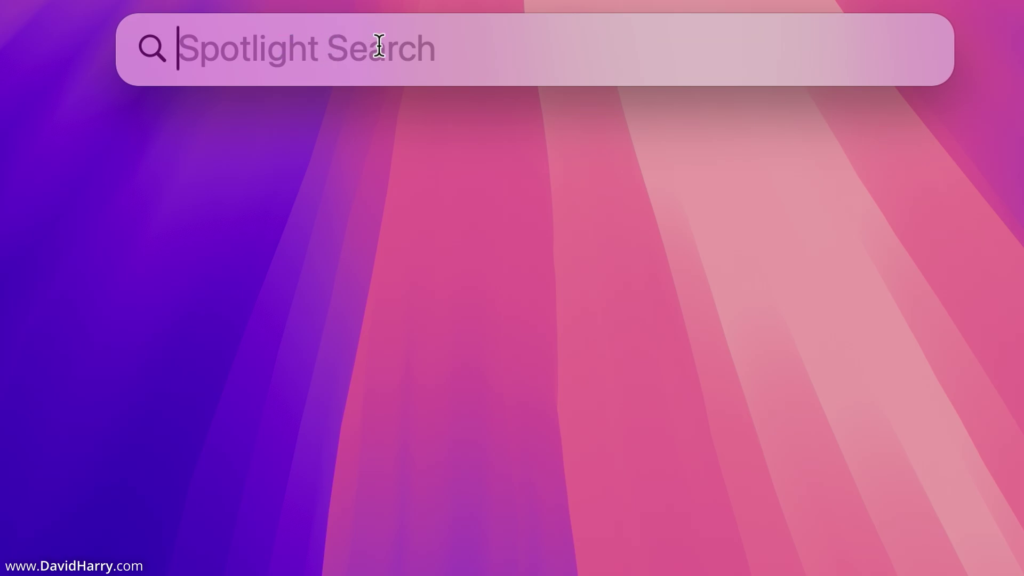
pyautogui.write('dis')
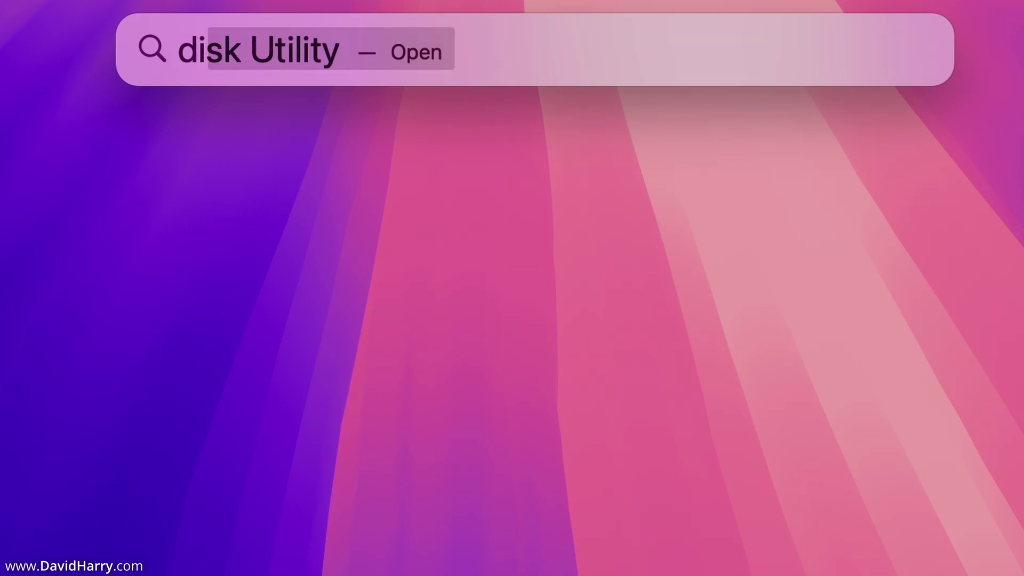
pyautogui.write('k ut')
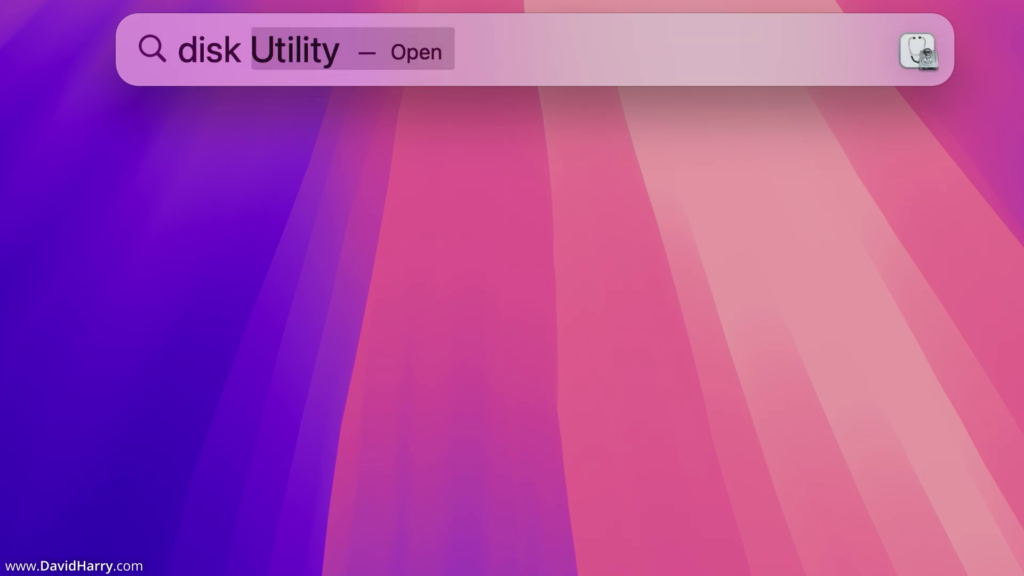
pyautogui.write('il')
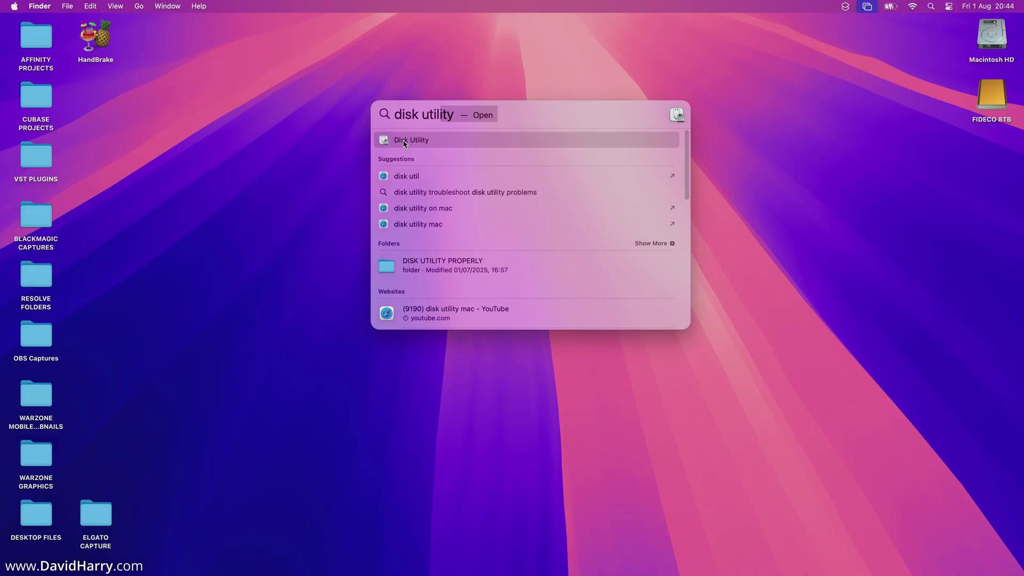
pyautogui.click(200, 118)
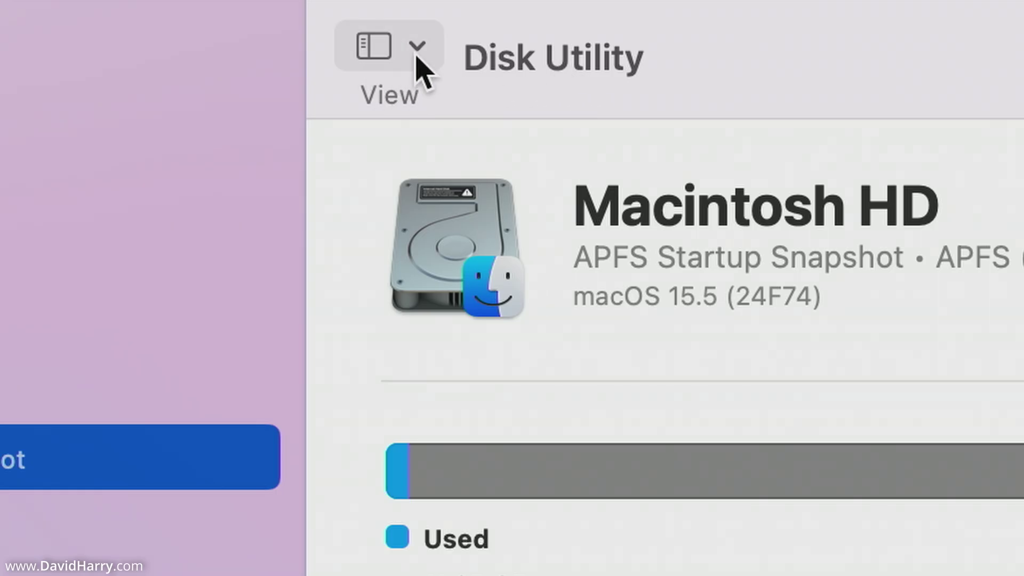
pyautogui.click(417, 47)
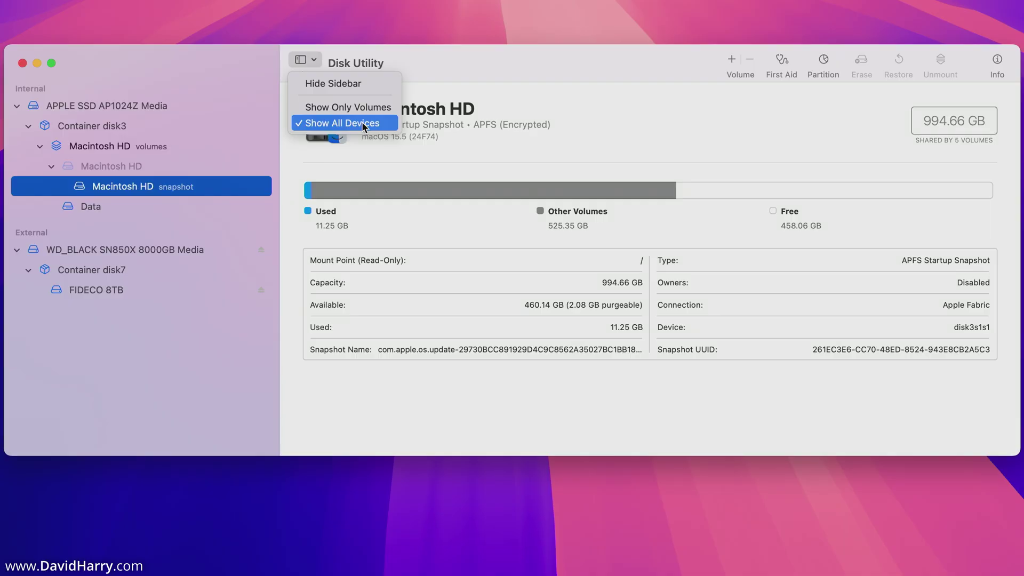
pyautogui.click(572, 248)
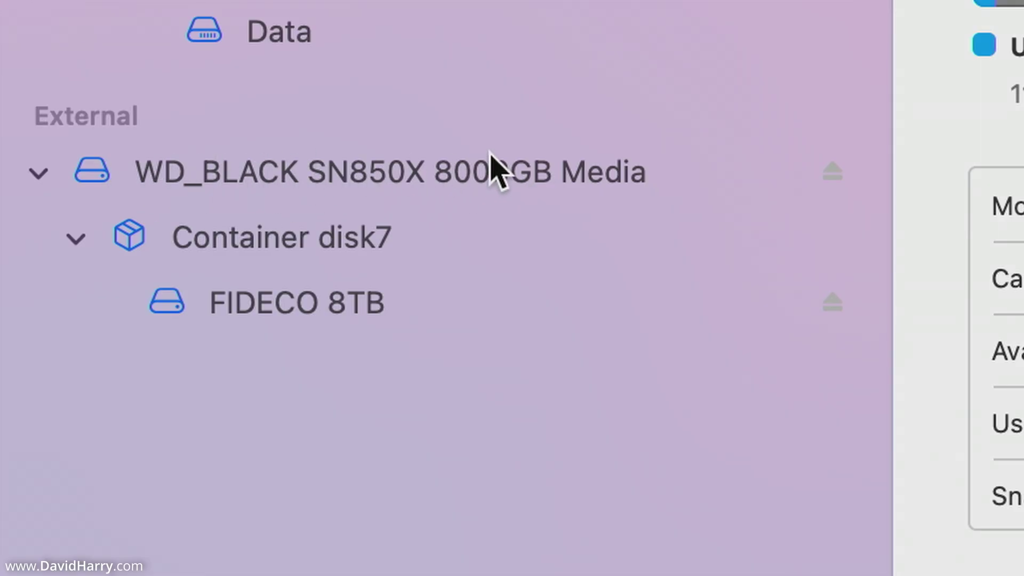
# Step: Erase the external WD_BLACK SN850X 8000GB Media drive, naming it FIDECO 8TB with APFS format and GUID Partition Map scheme
pyautogui.click(335, 171)
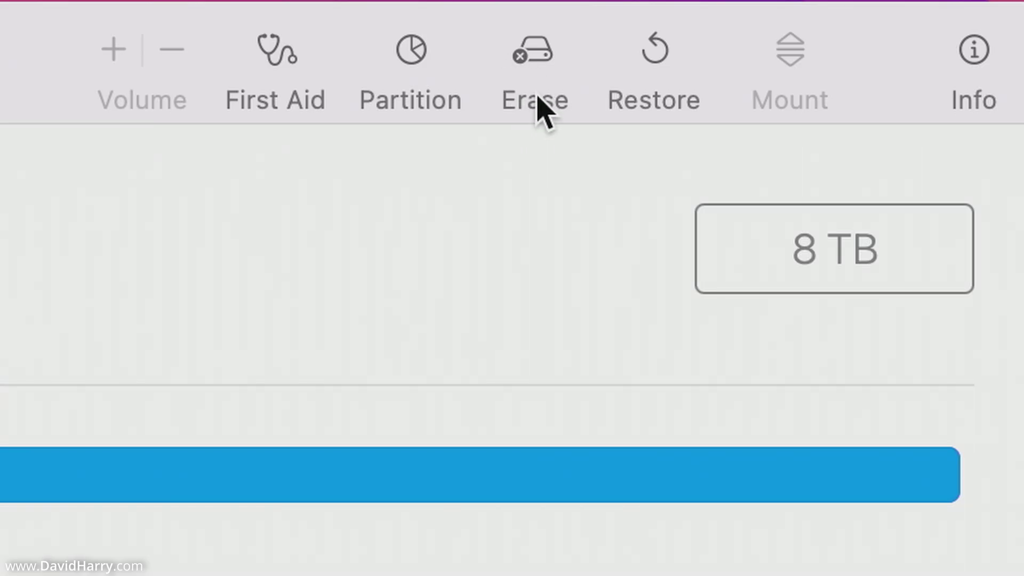
pyautogui.click(491, 50)
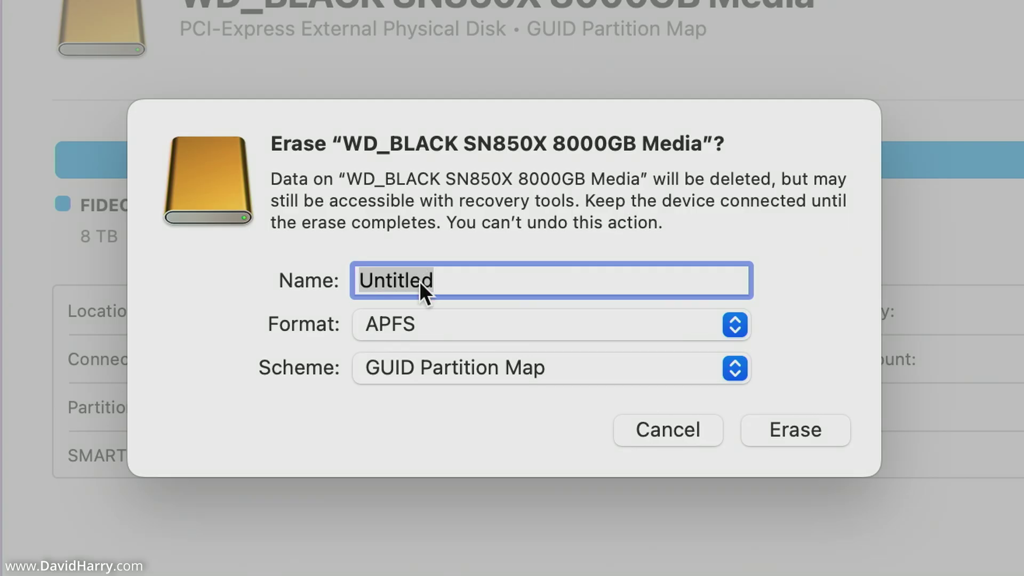
pyautogui.rightClick(473, 246)
pyautogui.click(507, 502)
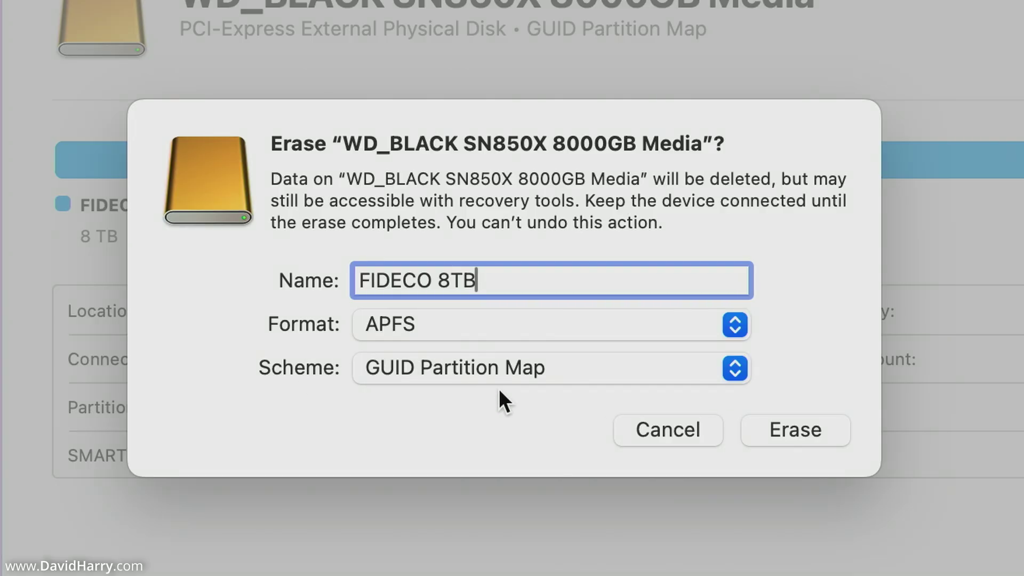
pyautogui.click(804, 429)
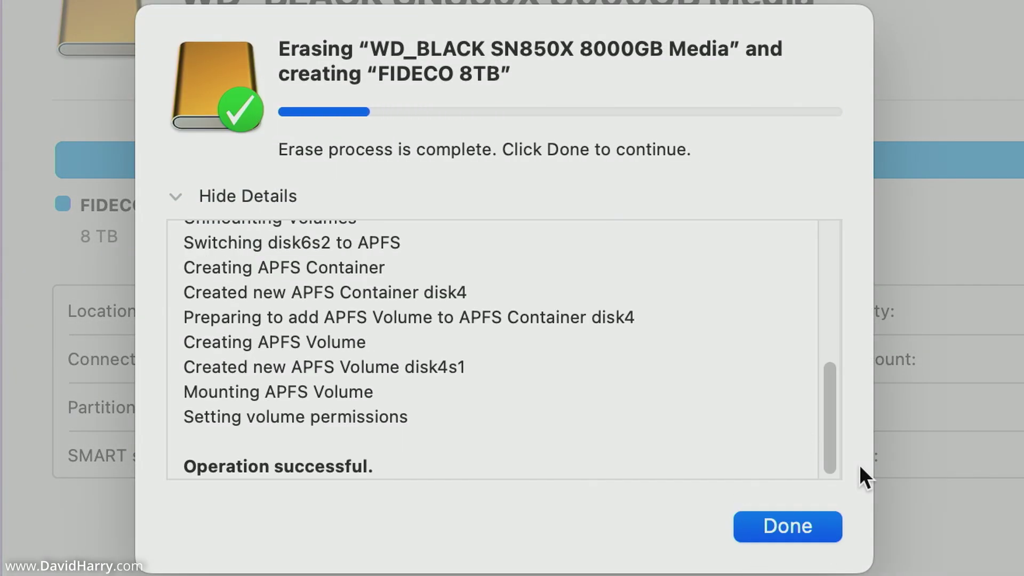
pyautogui.click(800, 527)
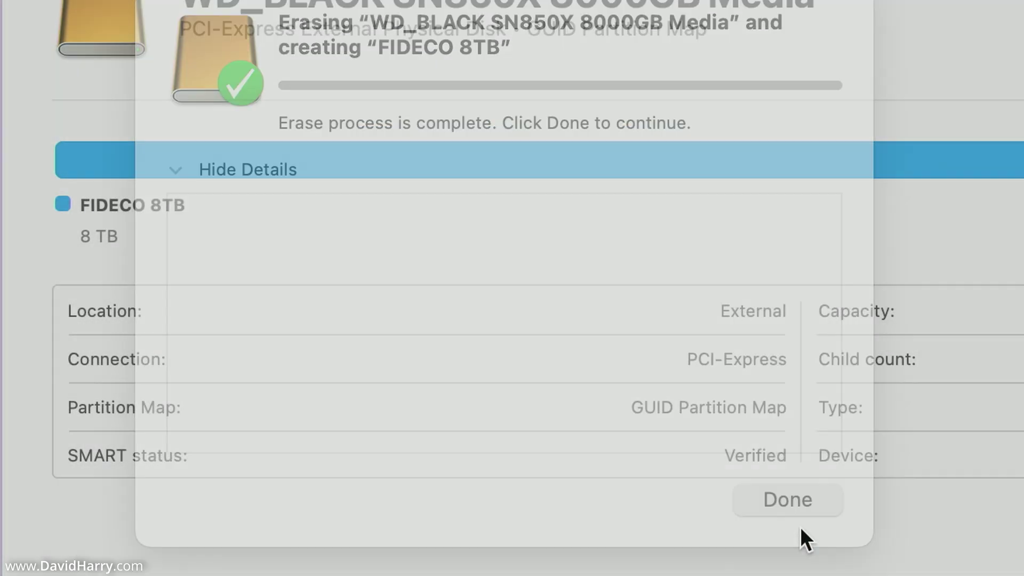
pyautogui.click(166, 96)
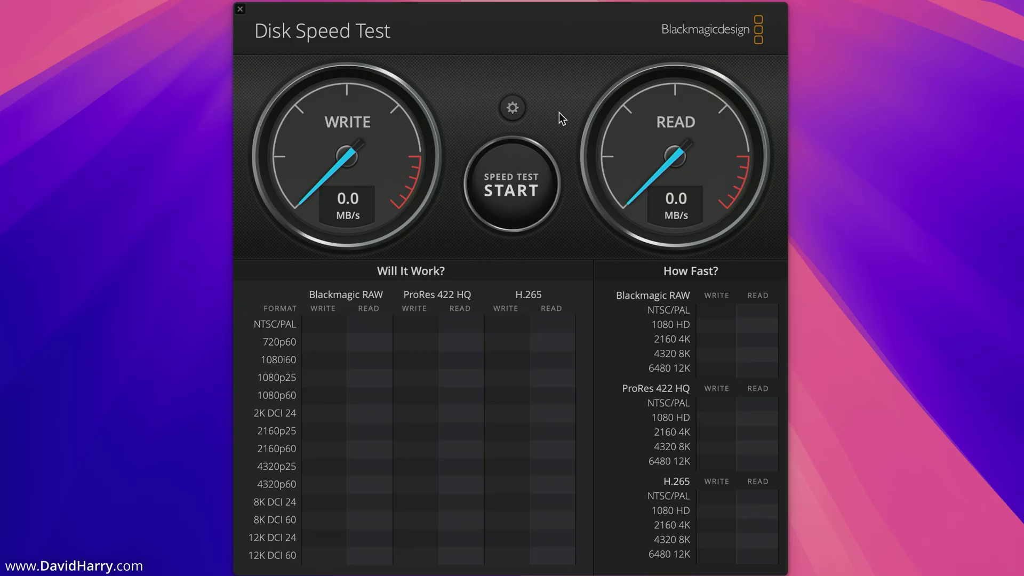
# Step: In Disk Speed Test, set the user's home folder as the target drive and run one write and read speed test
pyautogui.click(513, 108)
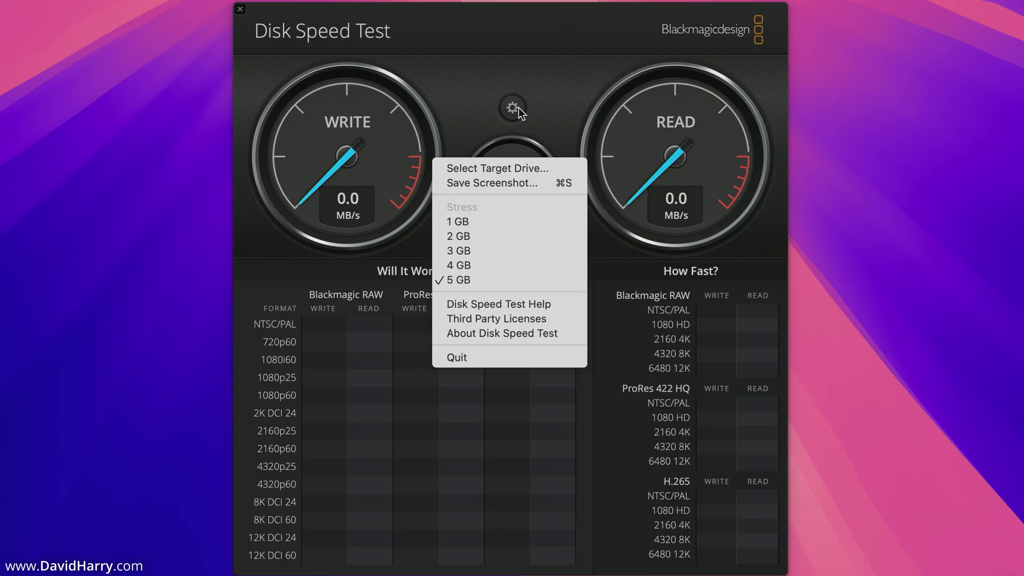
pyautogui.click(512, 170)
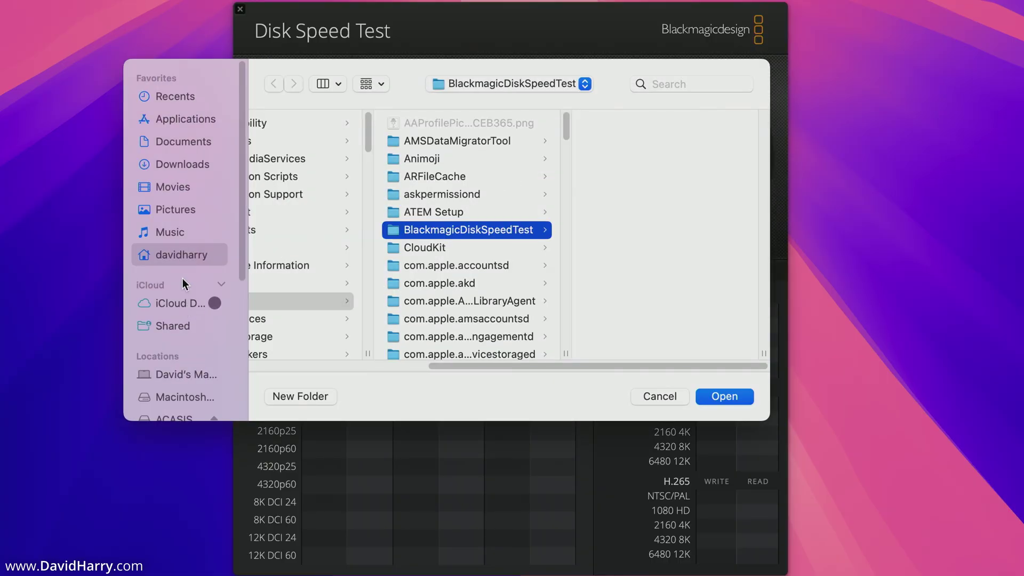
pyautogui.click(176, 256)
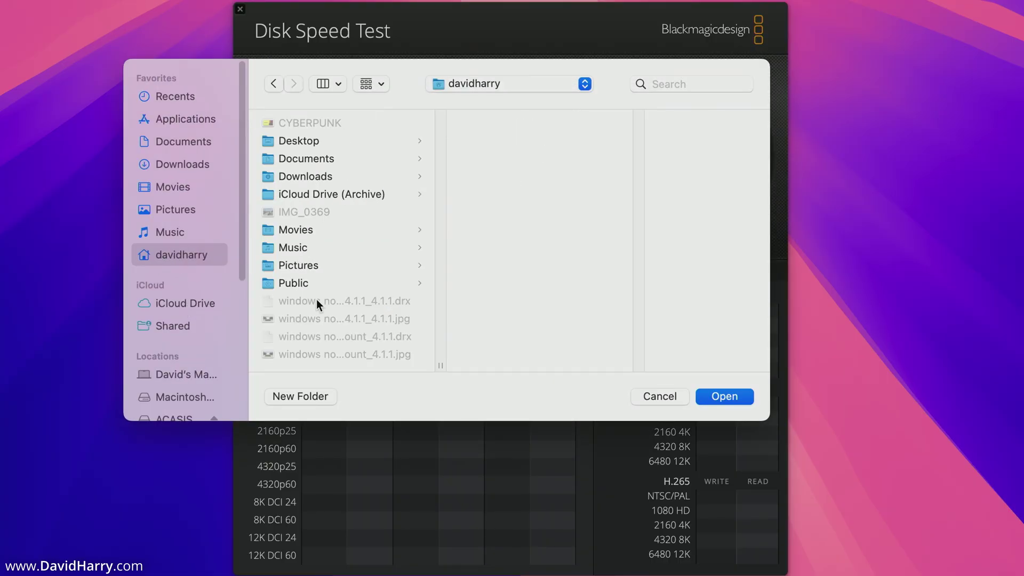
pyautogui.click(729, 396)
pyautogui.click(522, 190)
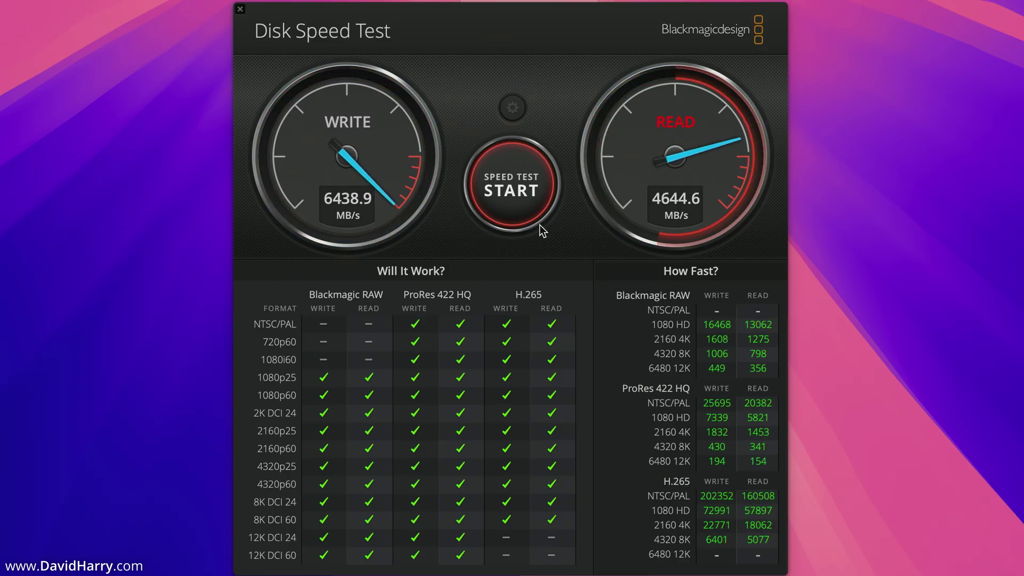
pyautogui.click(520, 196)
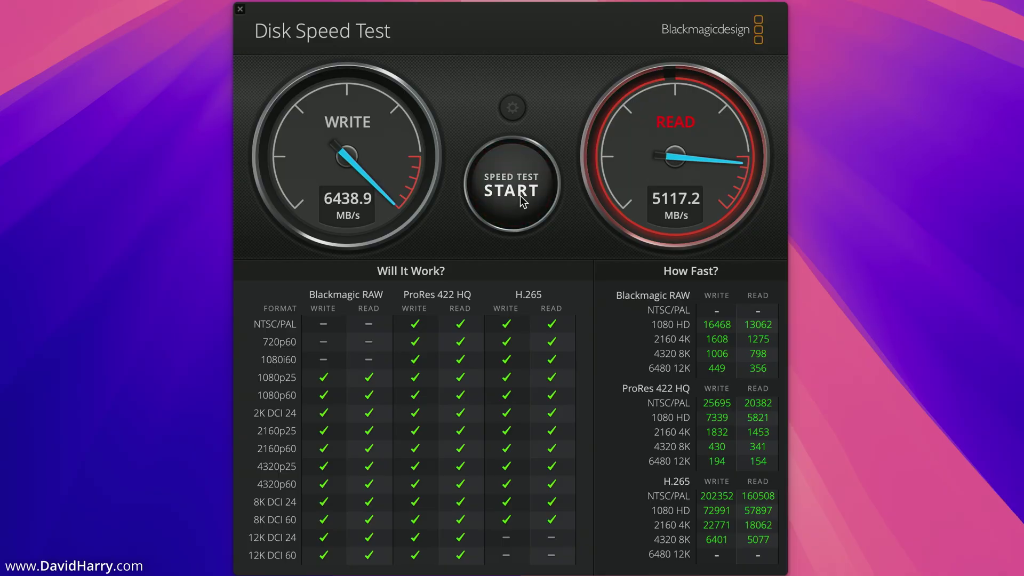
# Step: Switch the target drive to FIDECO 8TB and run one write and read speed test on it
pyautogui.click(512, 108)
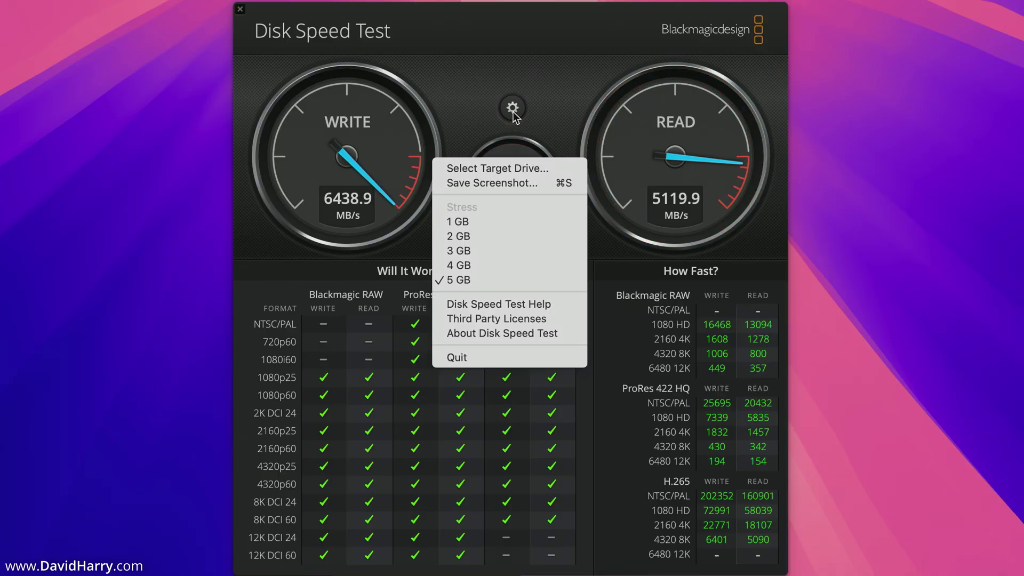
pyautogui.click(512, 169)
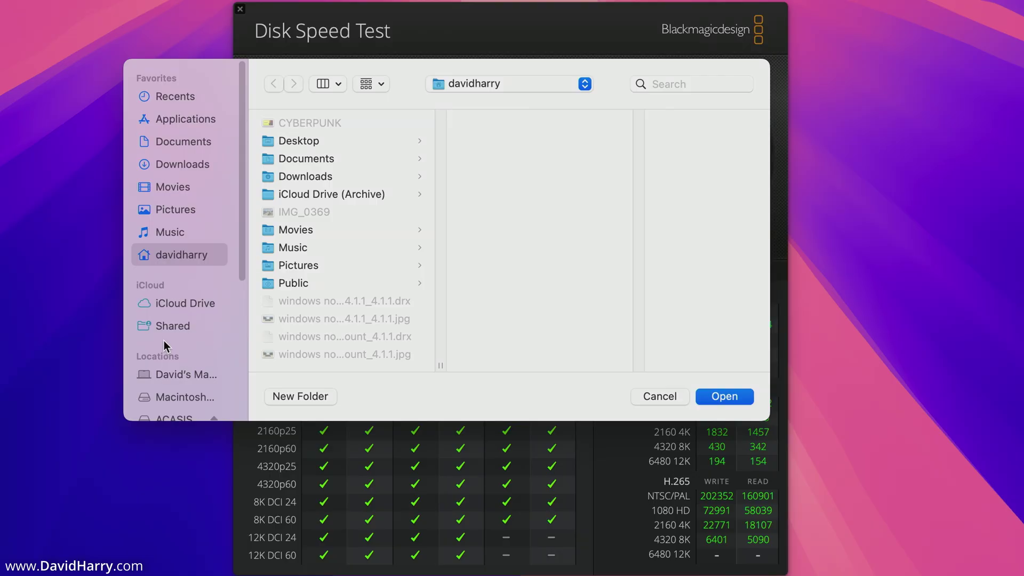
pyautogui.scroll(-5, 164, 340)
pyautogui.click(184, 306)
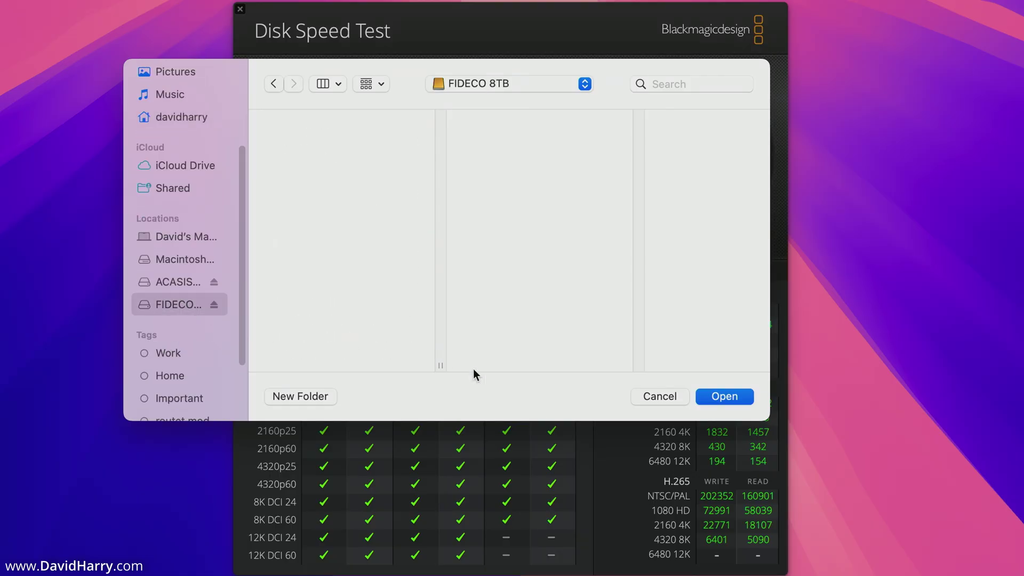
pyautogui.click(727, 400)
pyautogui.click(521, 194)
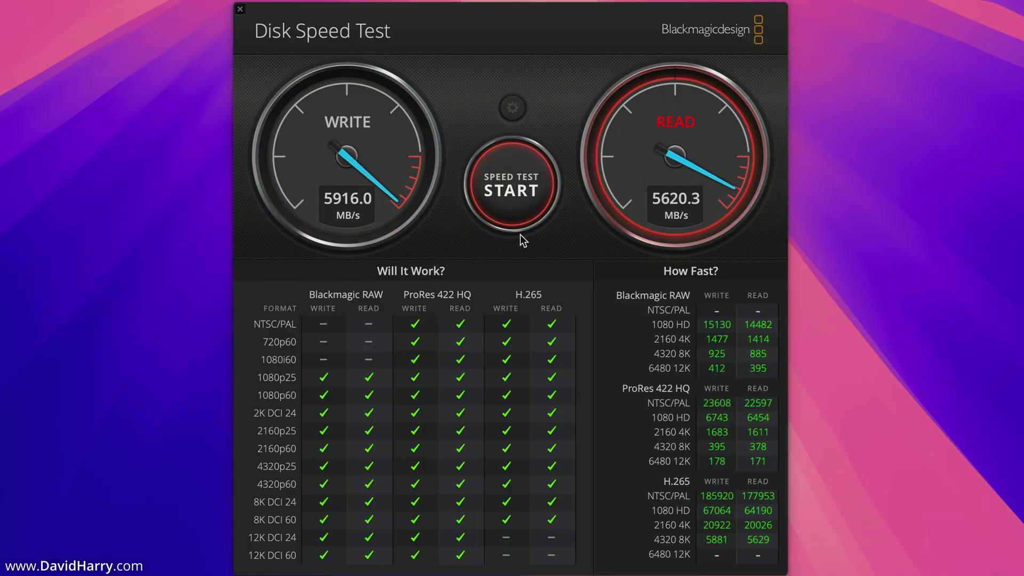
pyautogui.click(514, 194)
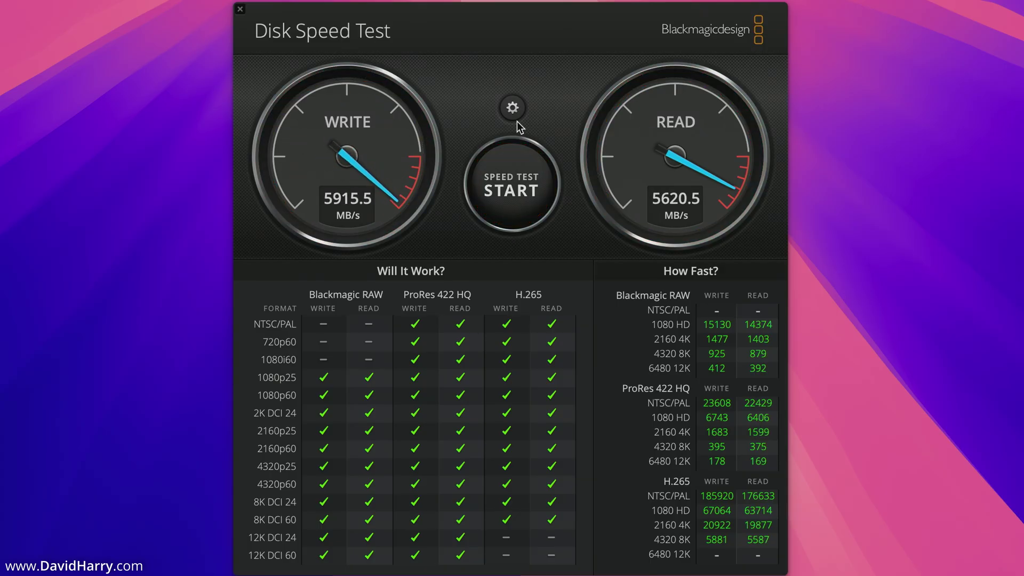
# Step: Select ACASIS 8TB RAID 0 as the target drive for the speed test
pyautogui.click(512, 108)
pyautogui.click(507, 169)
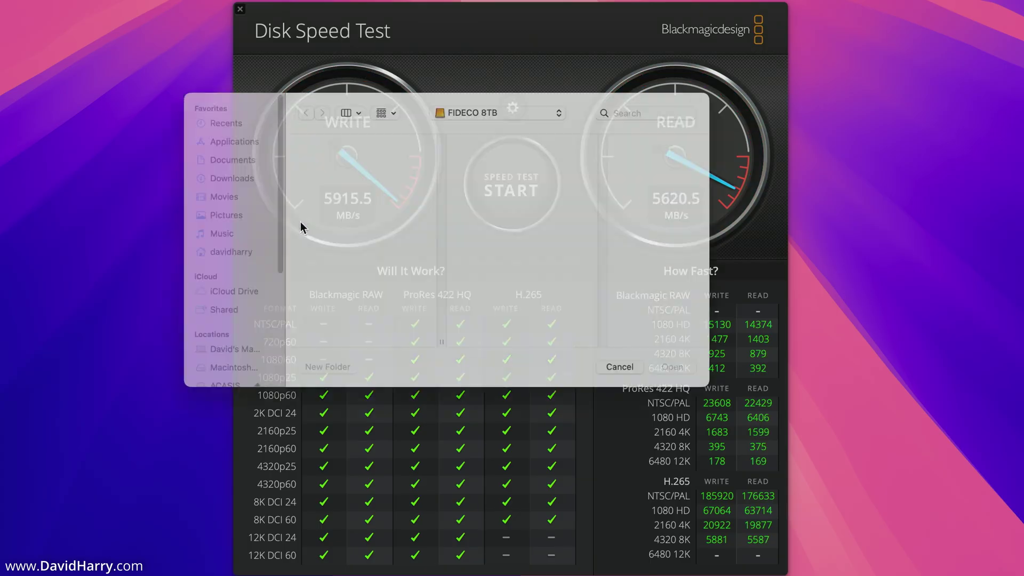
pyautogui.scroll(-6, 181, 325)
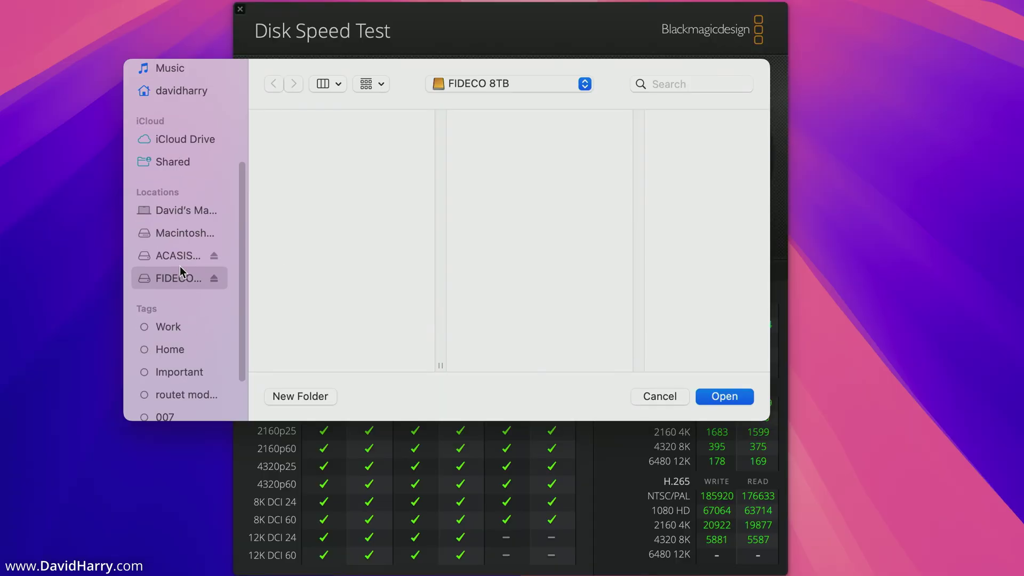
pyautogui.click(172, 257)
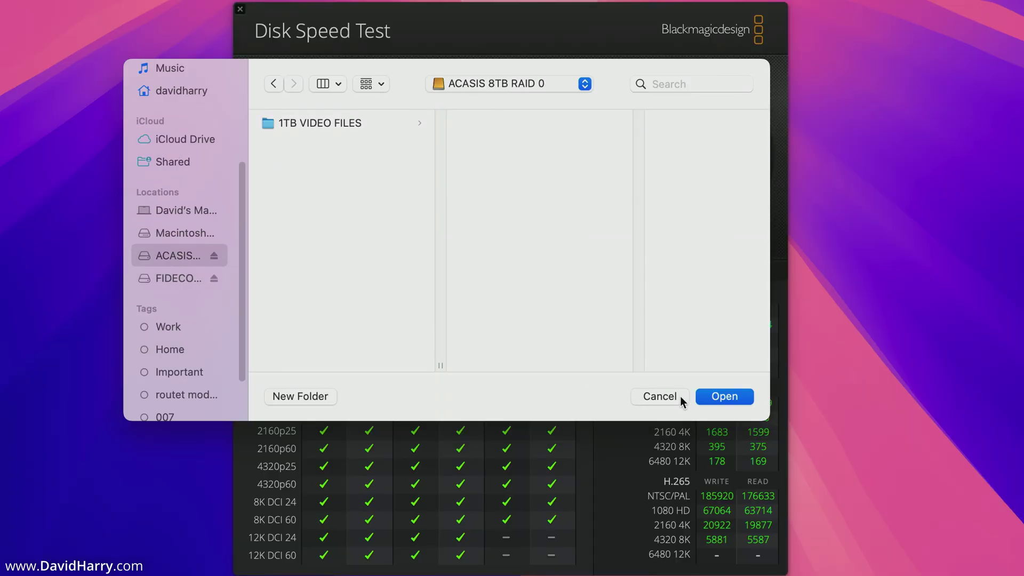
pyautogui.click(732, 396)
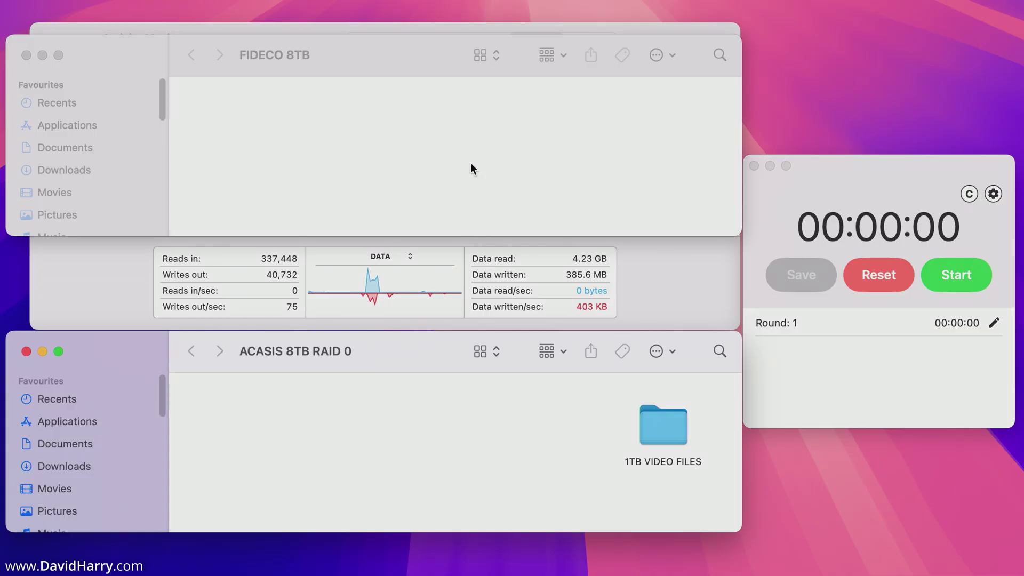
# Step: In Finder, check the size information of the 1TB VIDEO FILES folder on ACASIS 8TB RAID 0 and open the folder
pyautogui.click(490, 138)
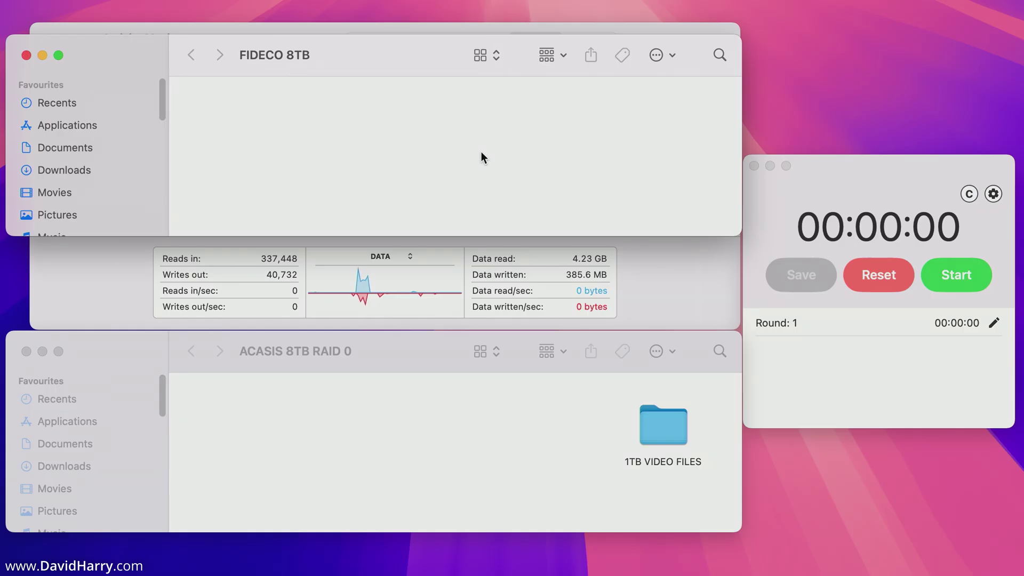
pyautogui.click(539, 469)
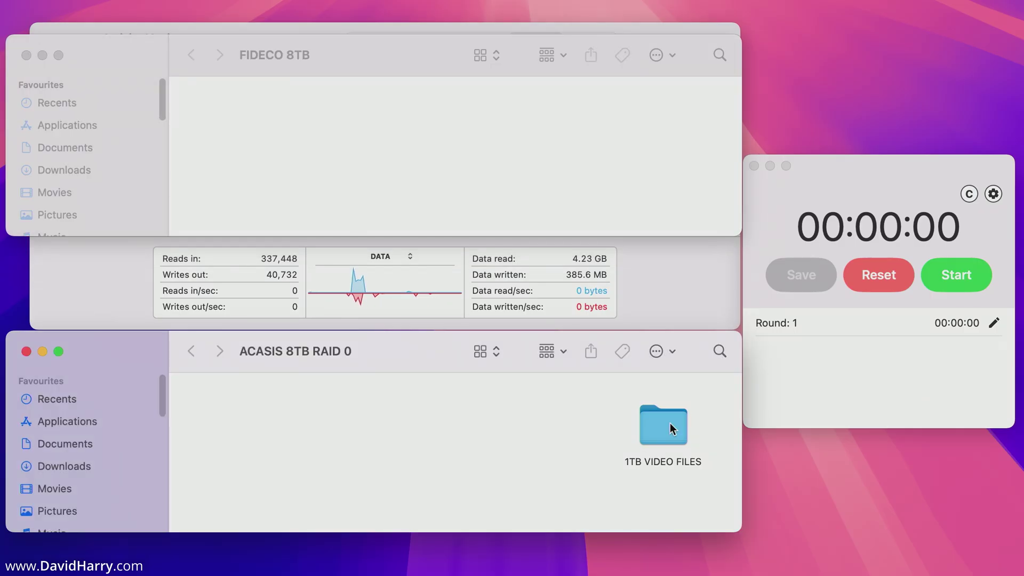
pyautogui.click(669, 425)
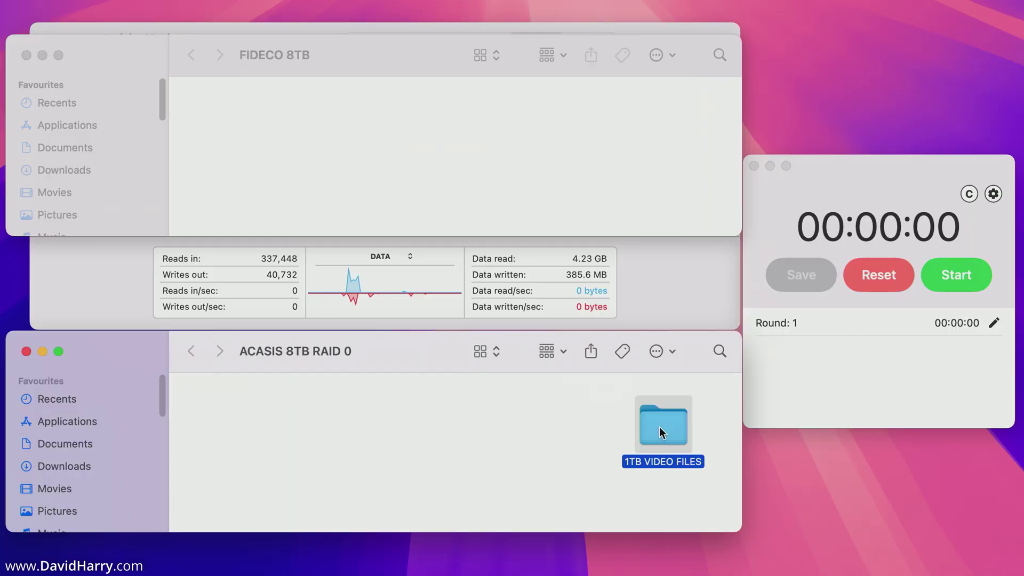
pyautogui.rightClick(659, 427)
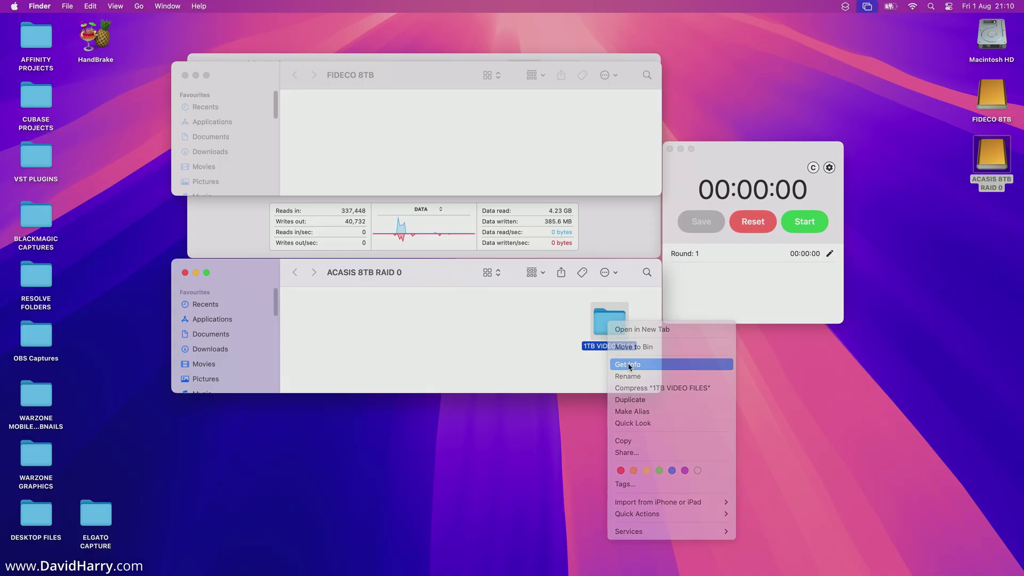
pyautogui.click(630, 365)
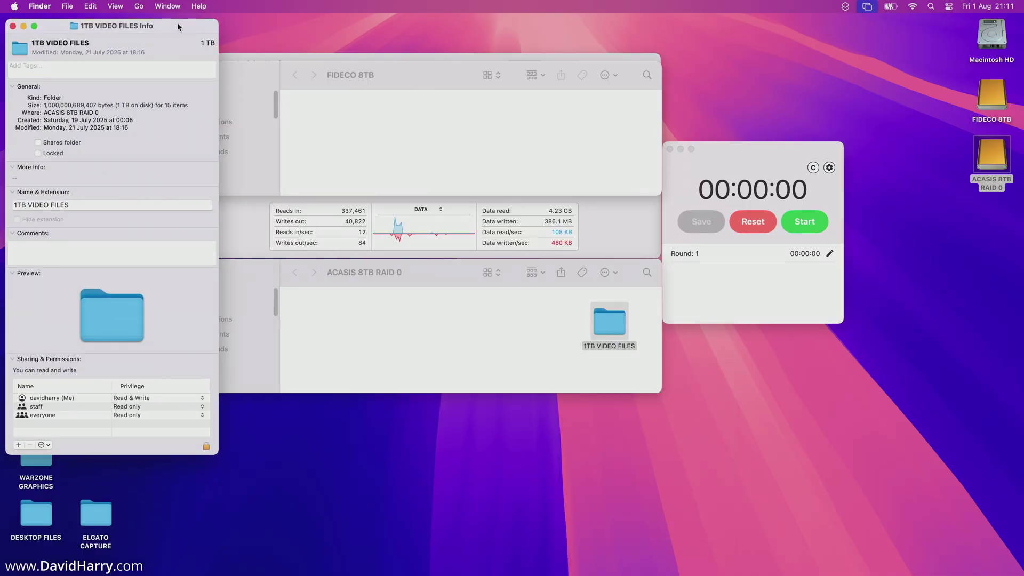
pyautogui.moveTo(177, 25); pyautogui.dragTo(505, 47)
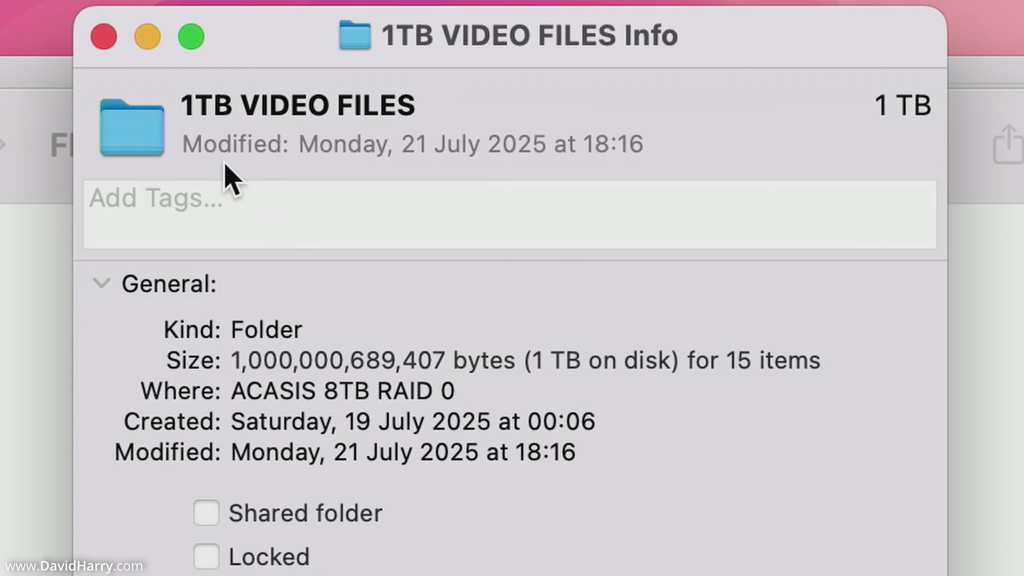
pyautogui.click(103, 37)
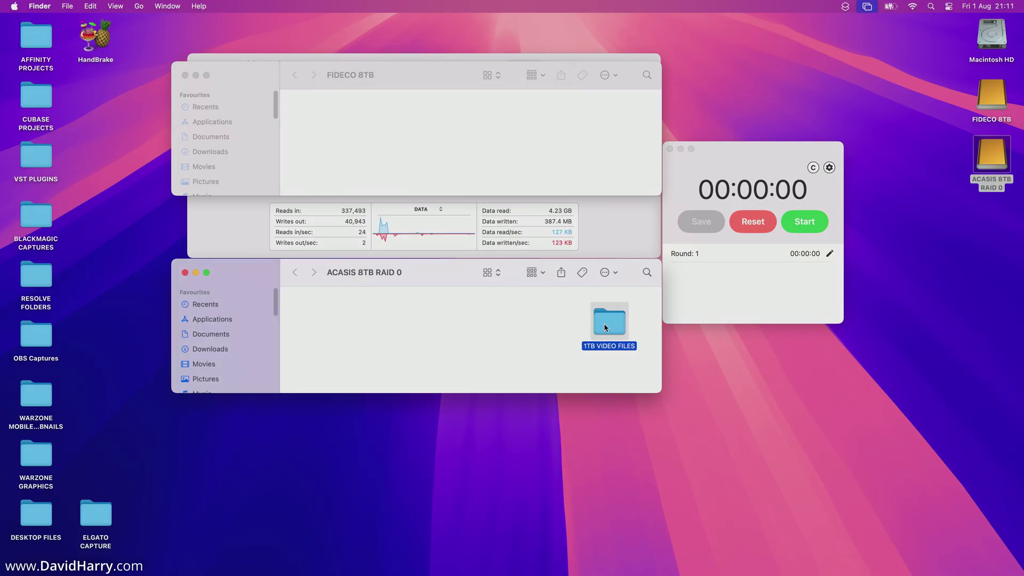
pyautogui.doubleClick(607, 327)
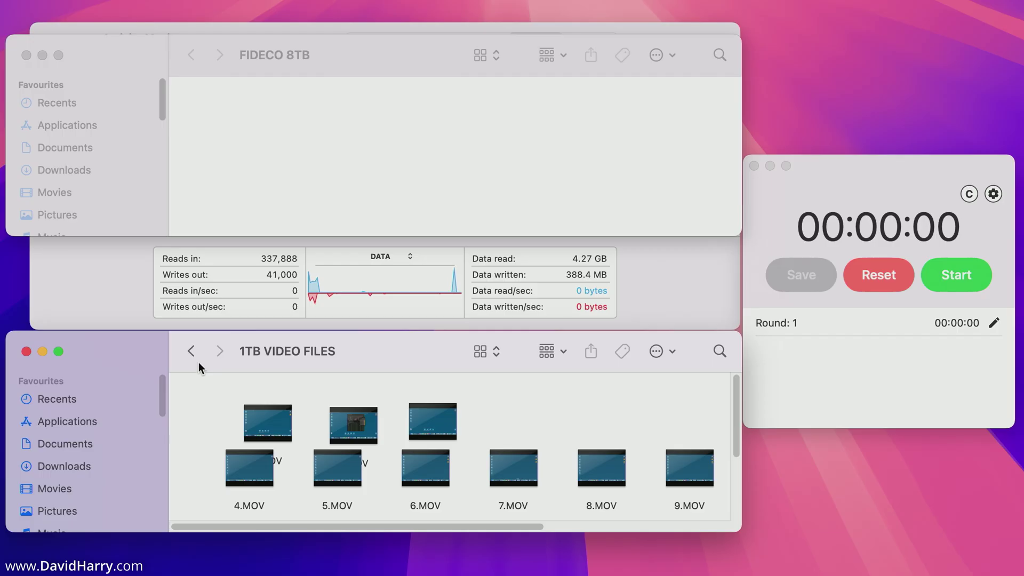
# Step: Copy the 1TB VIDEO FILES folder from the ACASIS 8TB RAID 0 root to FIDECO 8TB and start the stopwatch with the transfer
pyautogui.click(15, 137)
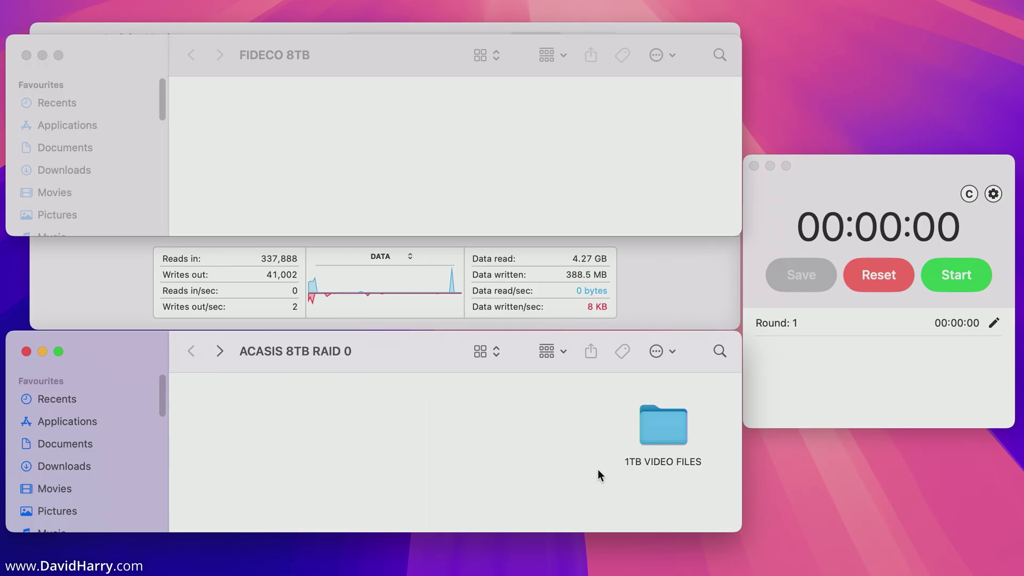
pyautogui.moveTo(661, 427); pyautogui.dragTo(680, 153)
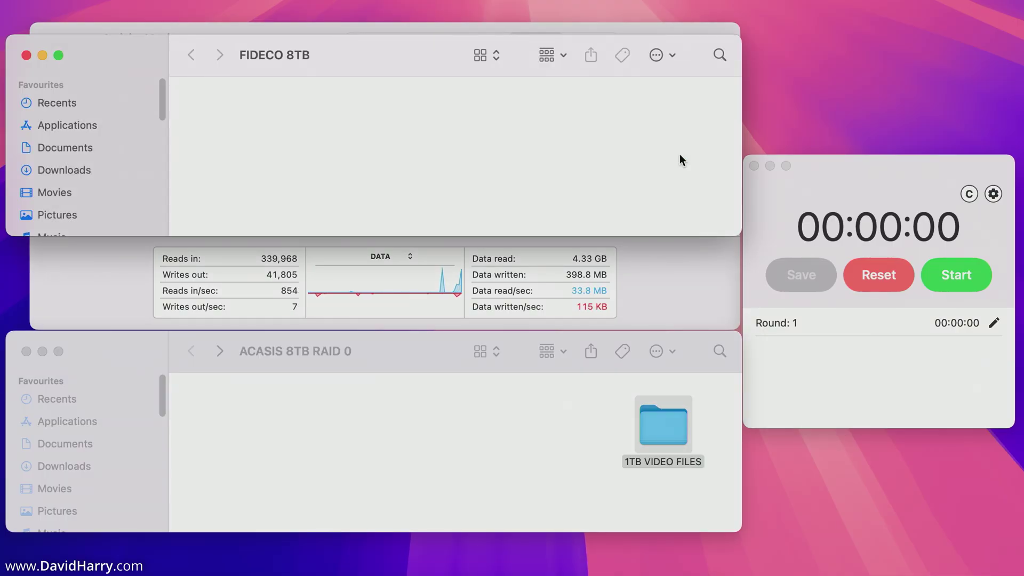
pyautogui.click(951, 269)
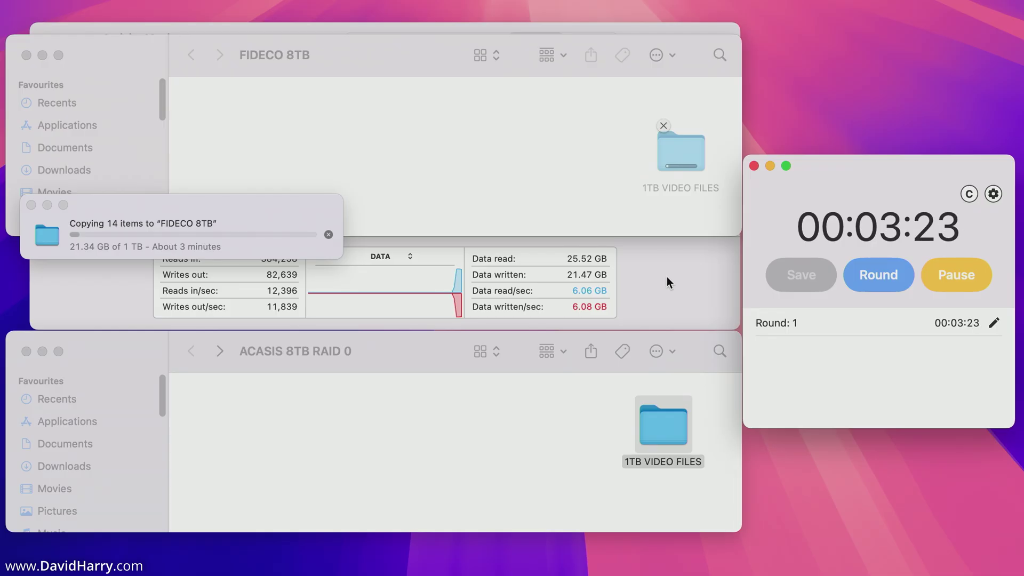
pyautogui.moveTo(226, 207); pyautogui.dragTo(506, 160)
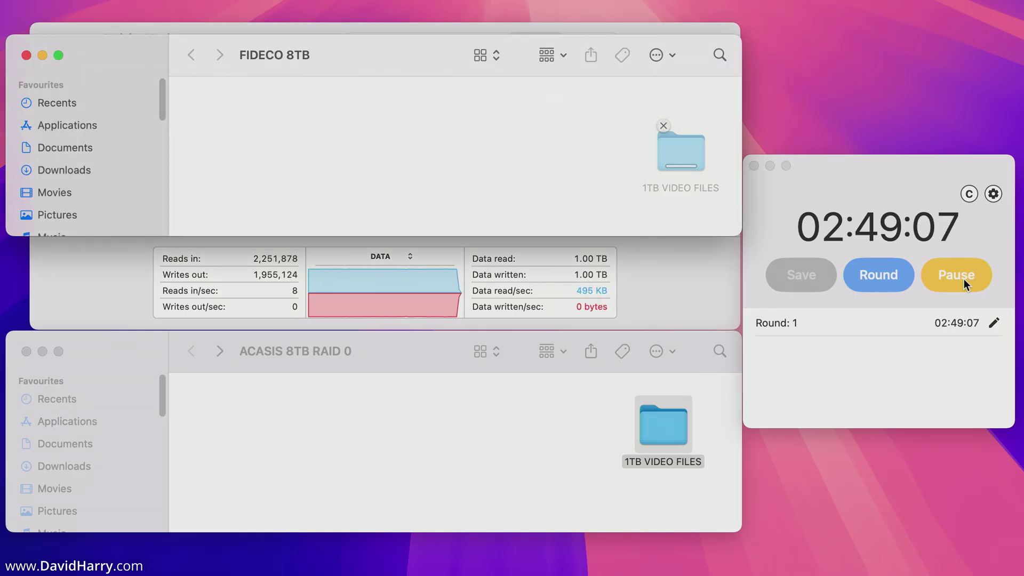
# Step: Stop the stopwatch as soon as the copy to FIDECO 8TB finishes, and reset it to zero
pyautogui.click(964, 279)
pyautogui.click(965, 279)
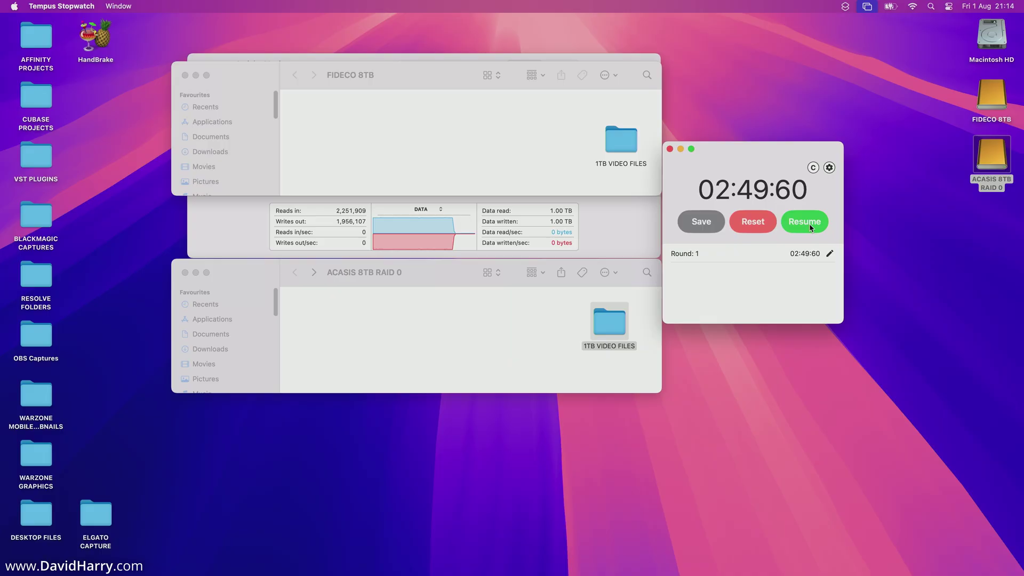
pyautogui.click(885, 278)
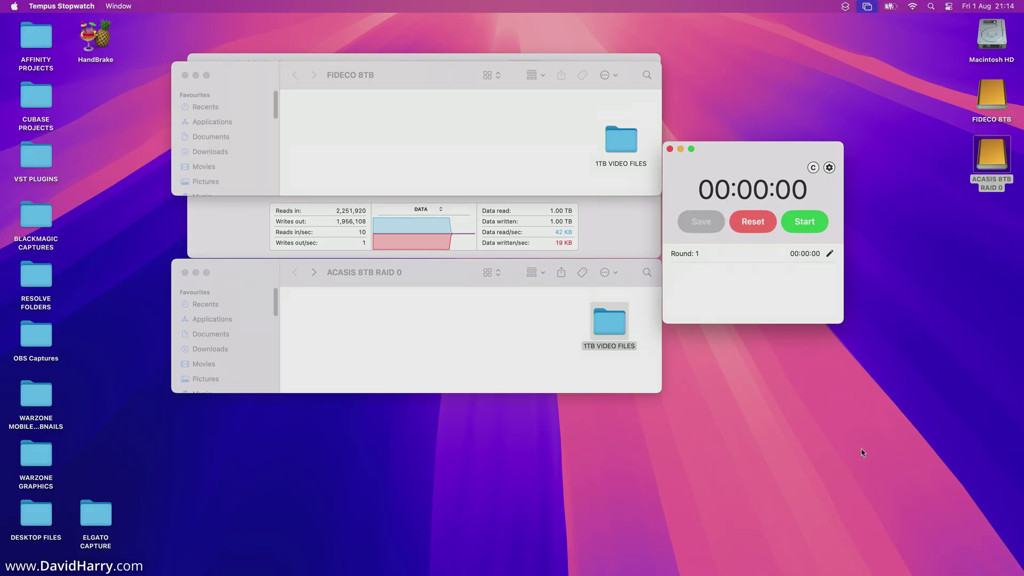
# Step: Delete the 1TB VIDEO FILES folder from ACASIS 8TB RAID 0 and permanently empty the Bin
pyautogui.moveTo(613, 327); pyautogui.dragTo(928, 559)
pyautogui.rightClick(932, 554)
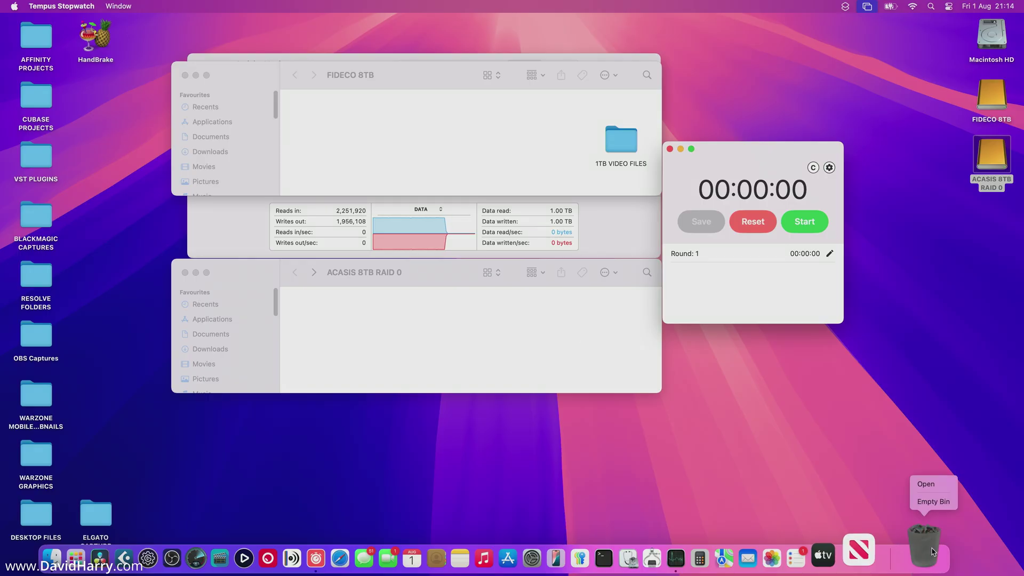
pyautogui.click(934, 502)
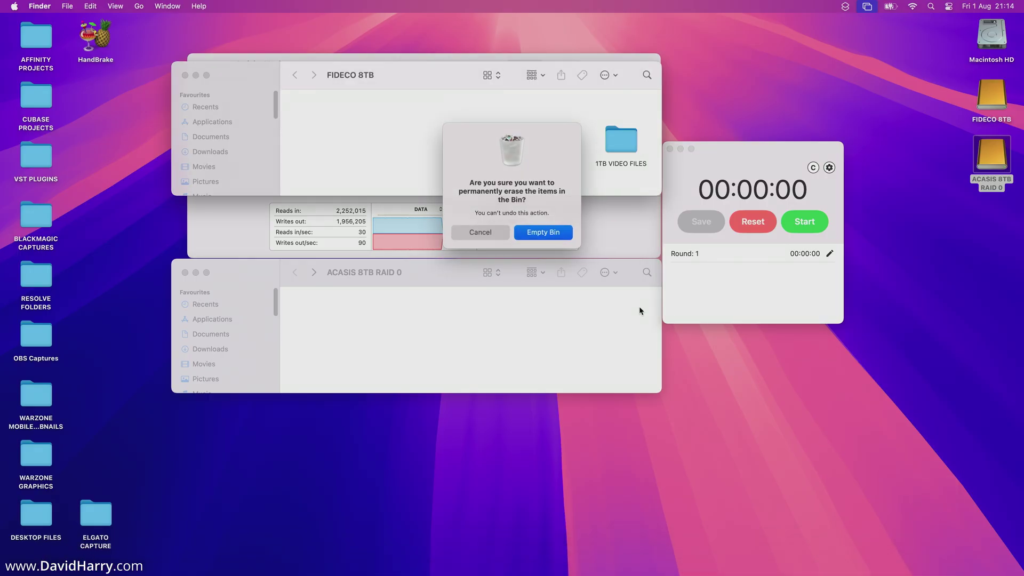
pyautogui.click(561, 235)
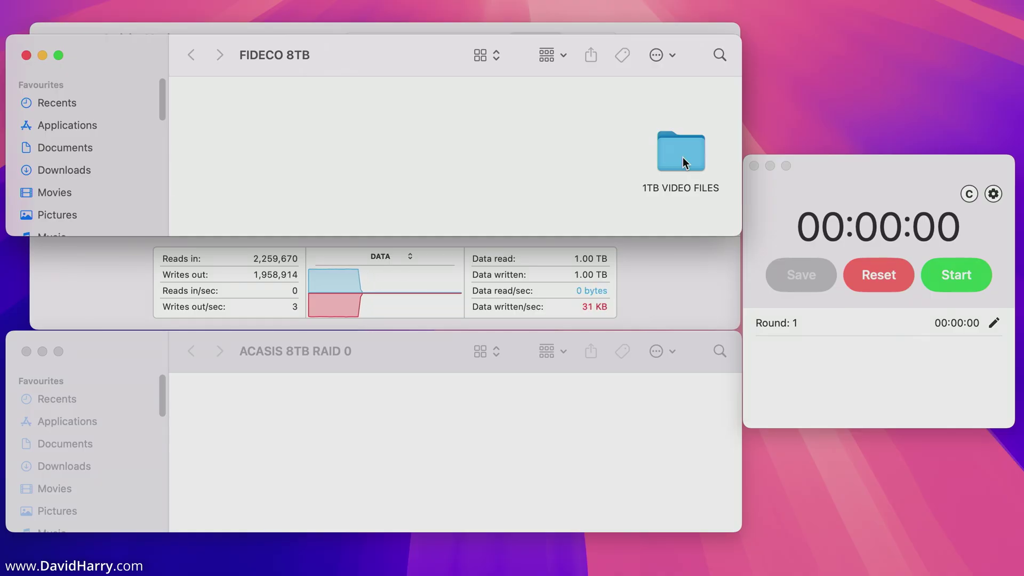
# Step: Copy the 1TB VIDEO FILES folder from FIDECO 8TB back to ACASIS 8TB RAID 0, timing the transfer with the stopwatch until it finishes
pyautogui.moveTo(683, 157); pyautogui.dragTo(678, 410)
pyautogui.click(957, 271)
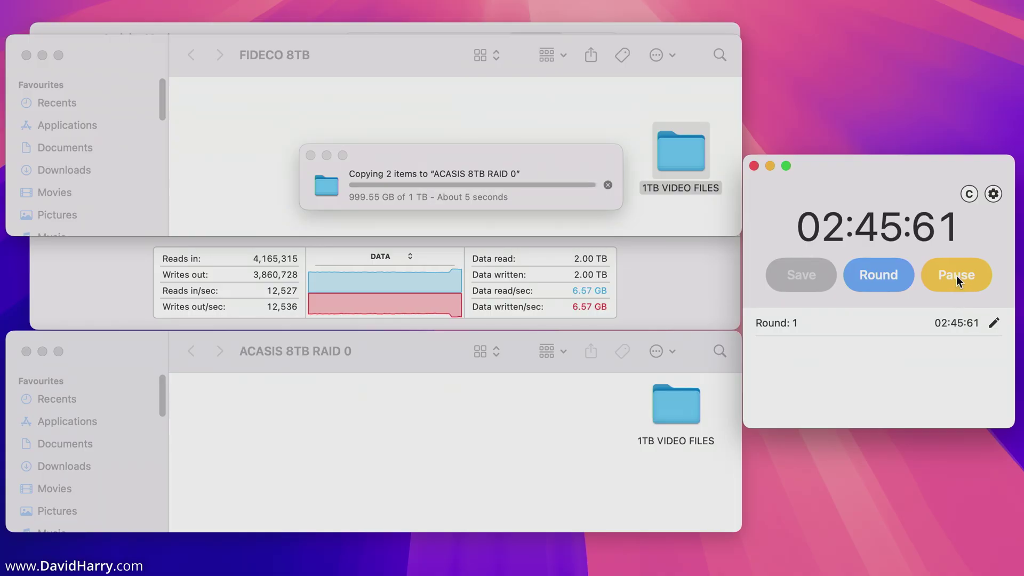
pyautogui.click(956, 275)
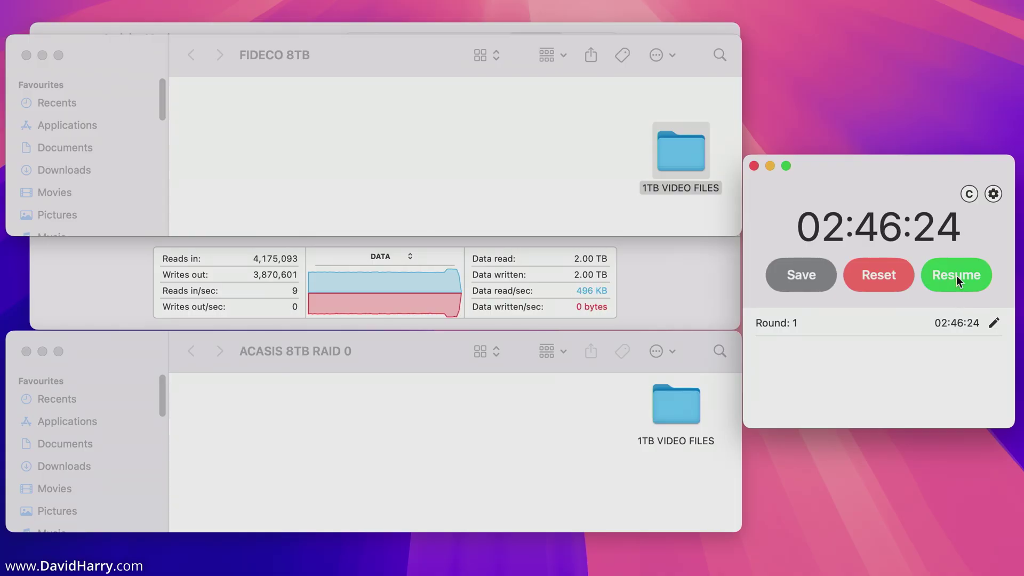